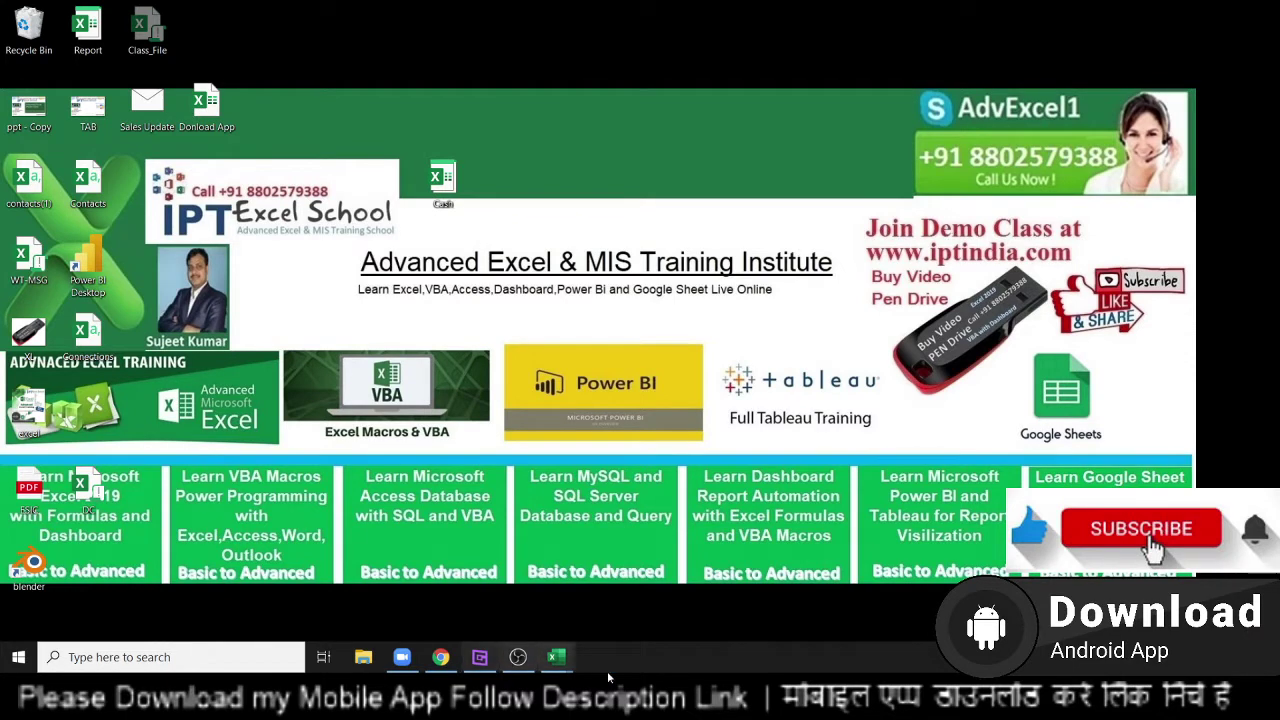
Bring the Chrome browser window to the front from the taskbar.
left_click(450, 659)
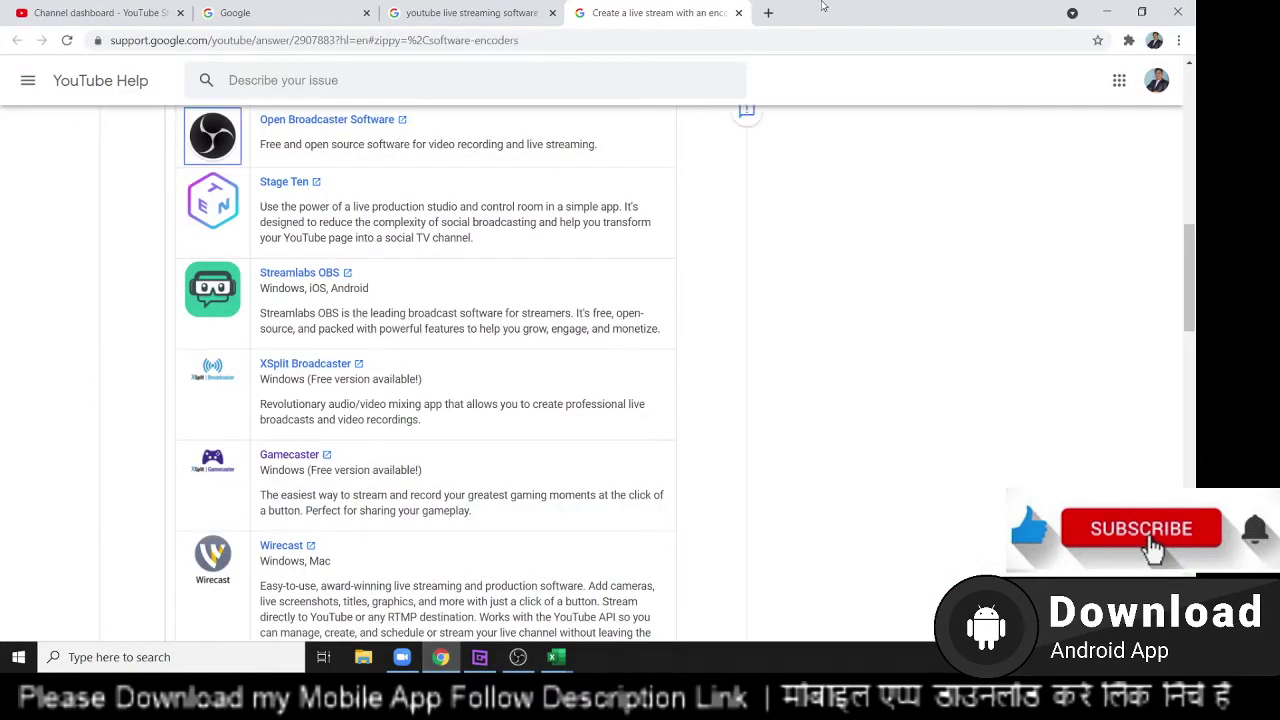
Go from the Google homepage tab to Google Drive through the Google apps grid.
left_click(758, 13)
left_click(250, 13)
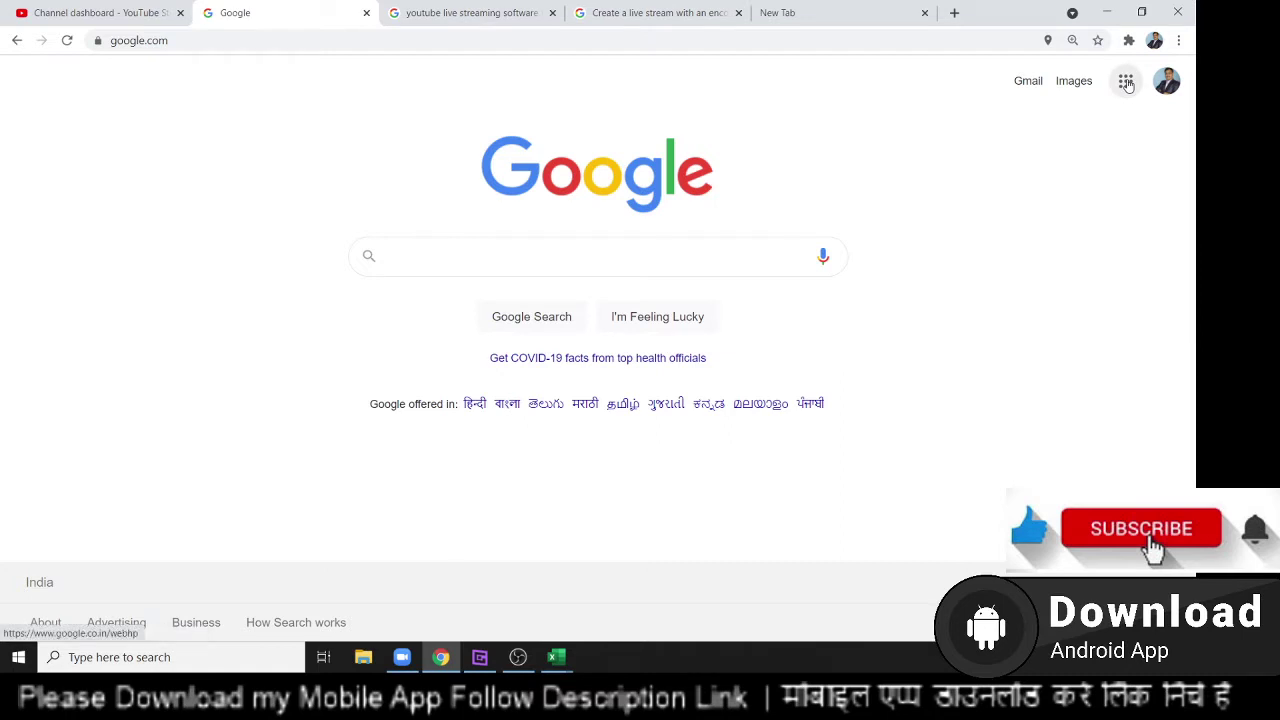
left_click(1127, 84)
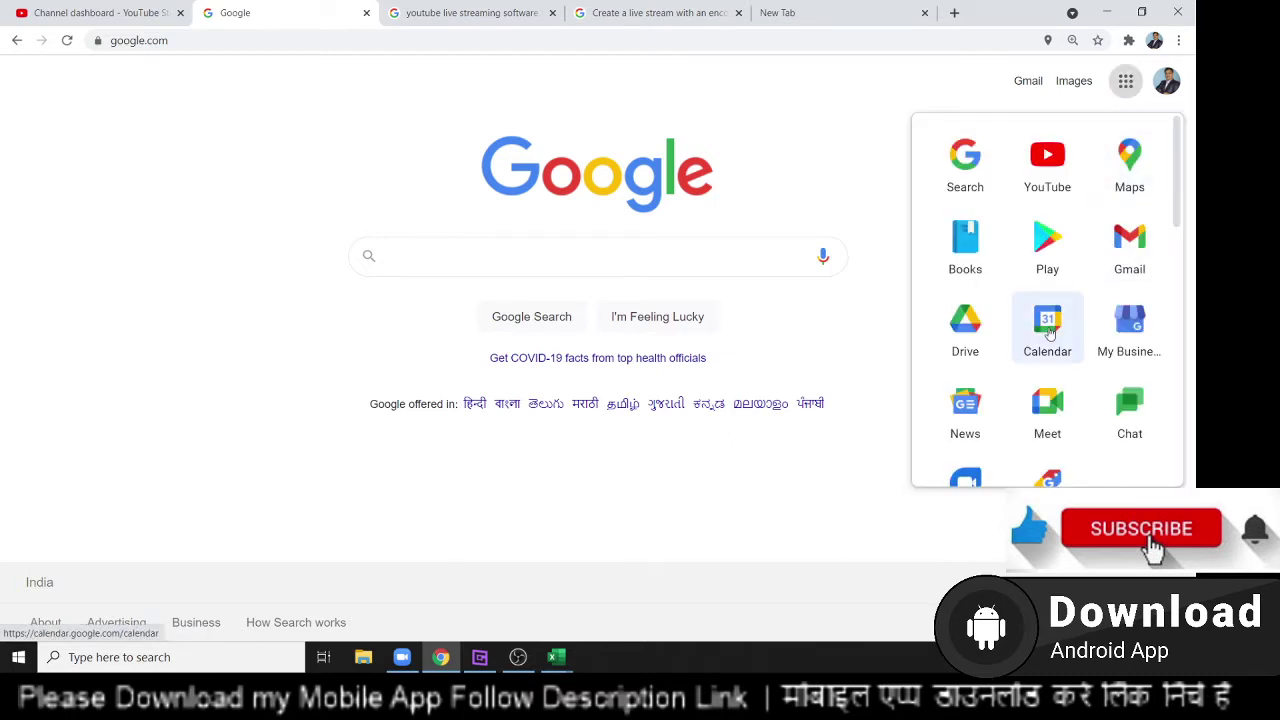
scroll(1049, 334, "down", 1)
left_click(970, 272)
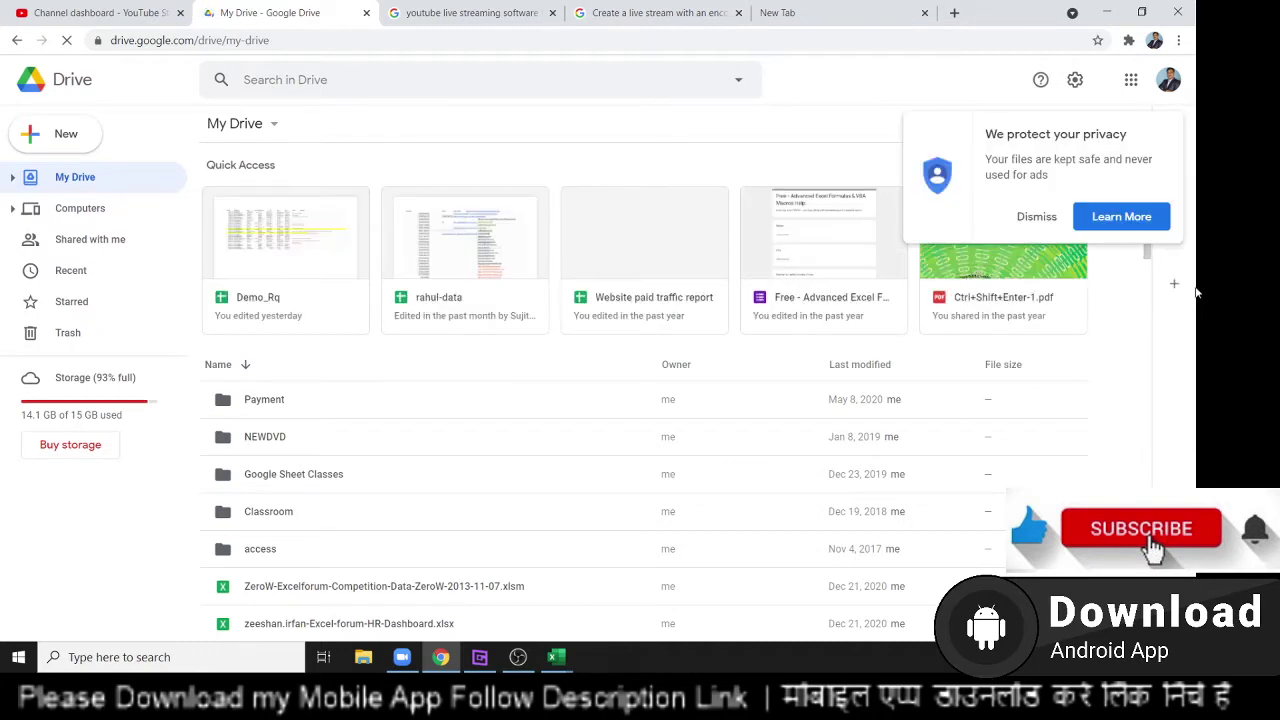
Dismiss the Drive privacy notice, check the empty Computers section, and return to My Drive.
left_click(1037, 217)
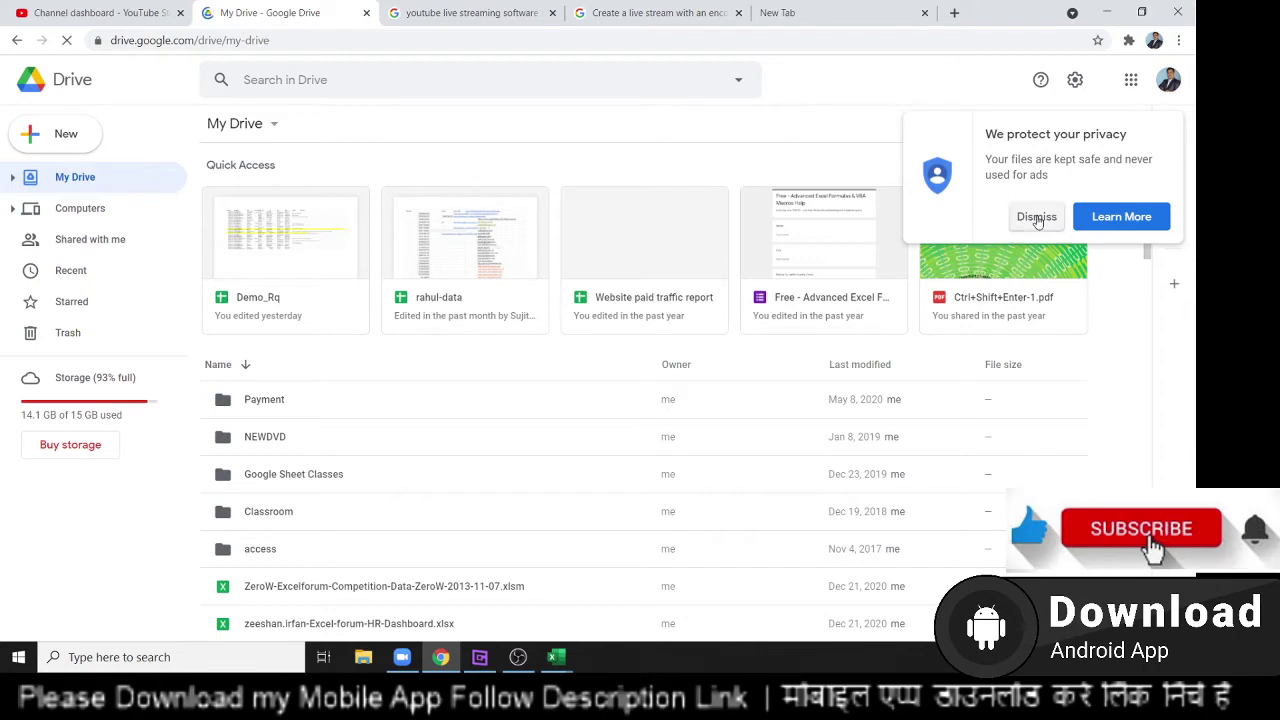
scroll(286, 334, "down", 5)
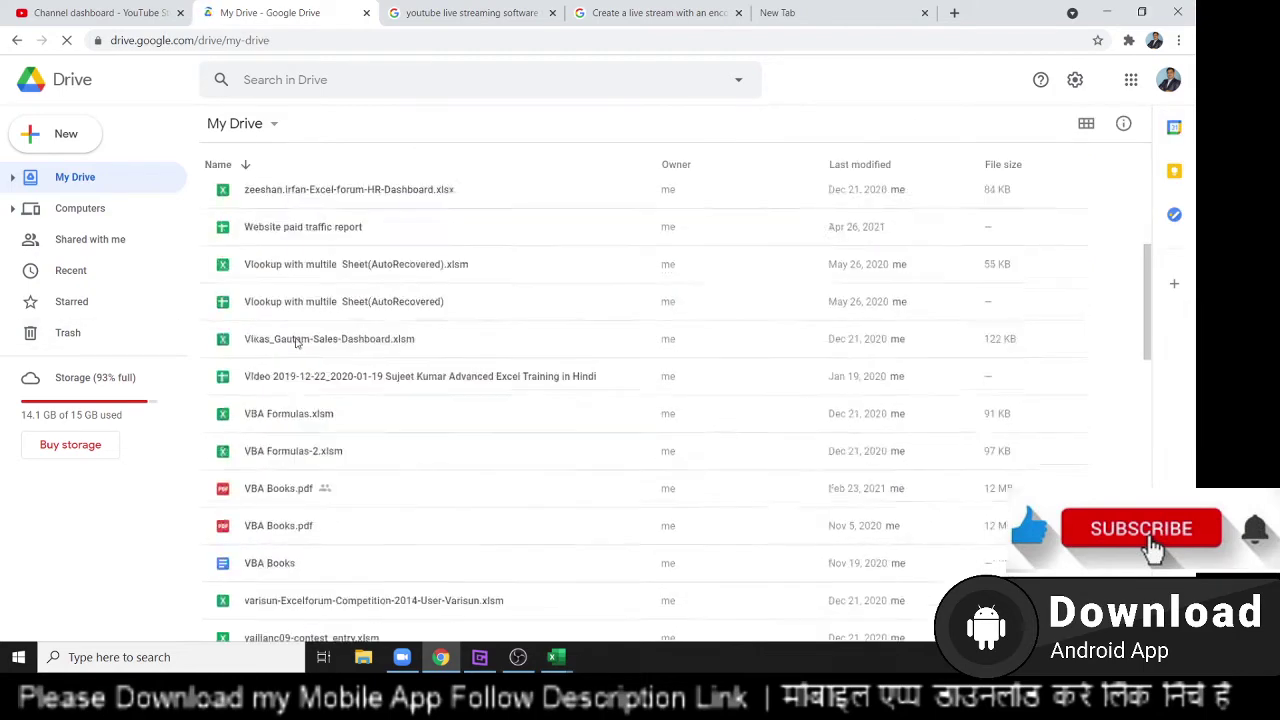
scroll(295, 343, "up", 5)
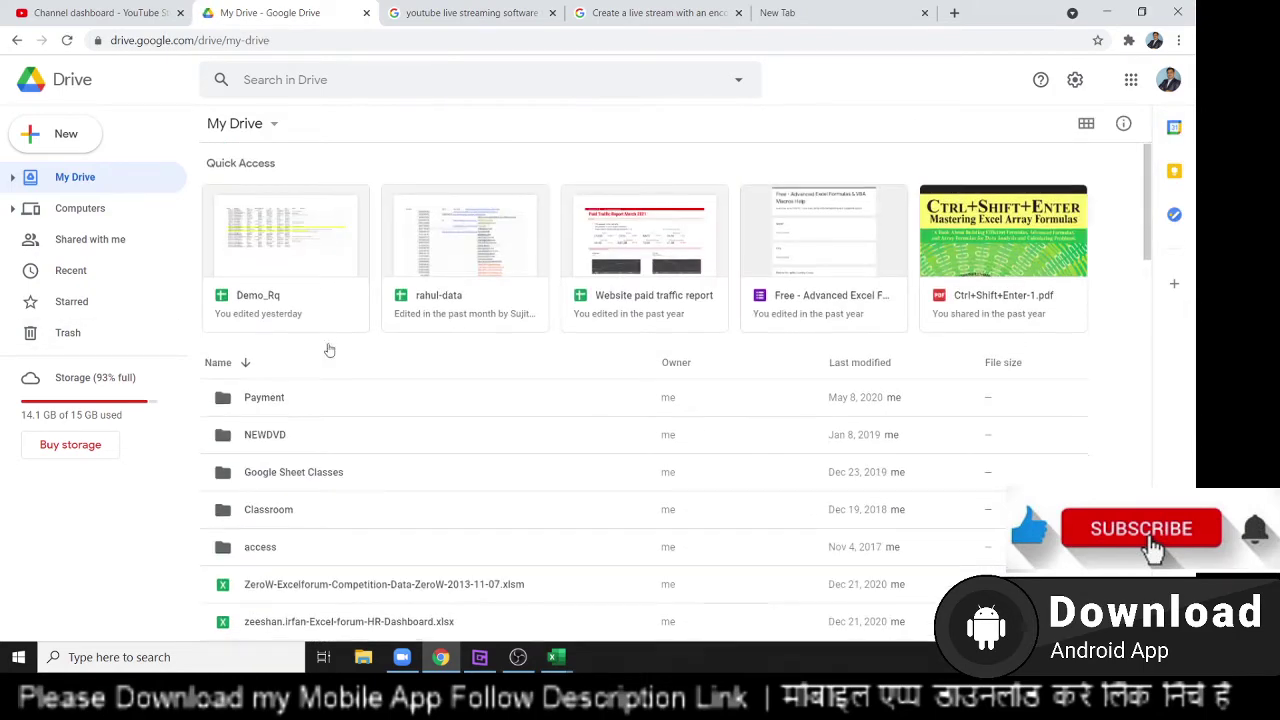
scroll(446, 309, "down", 10)
scroll(386, 306, "down", 5)
scroll(423, 520, "down", 2)
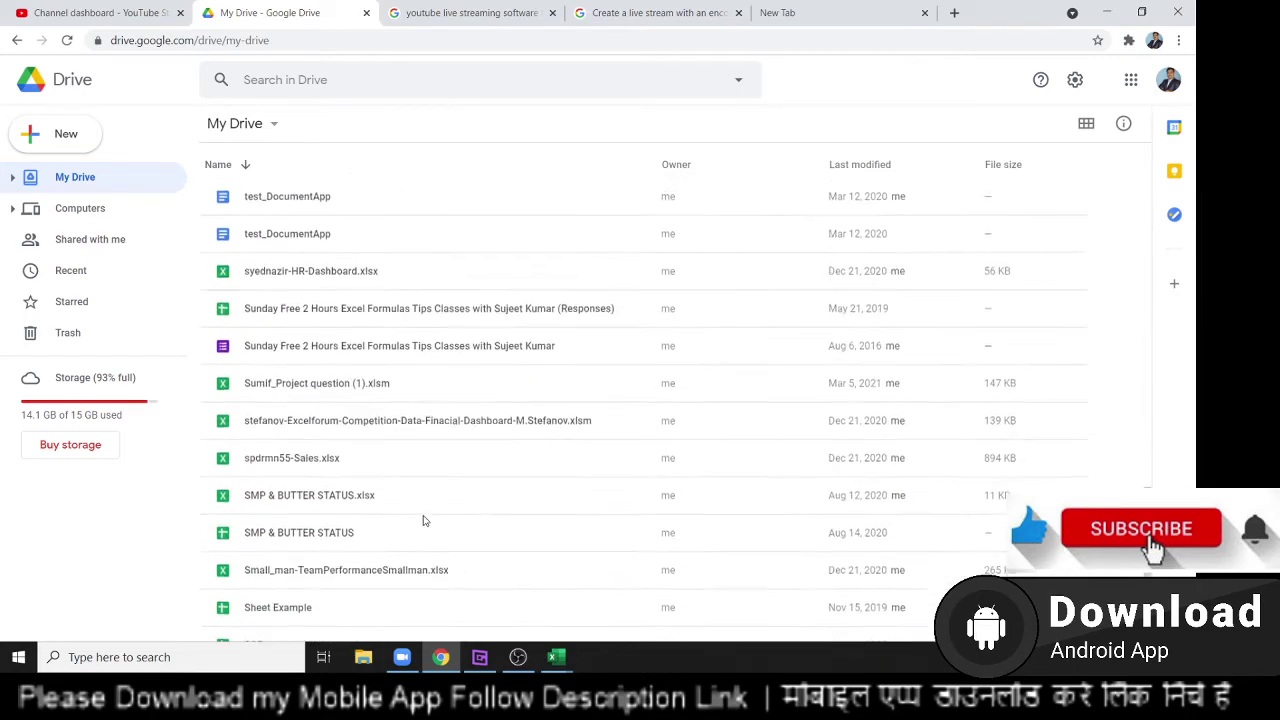
scroll(423, 520, "up", 3)
scroll(423, 520, "up", 4)
scroll(423, 520, "up", 6)
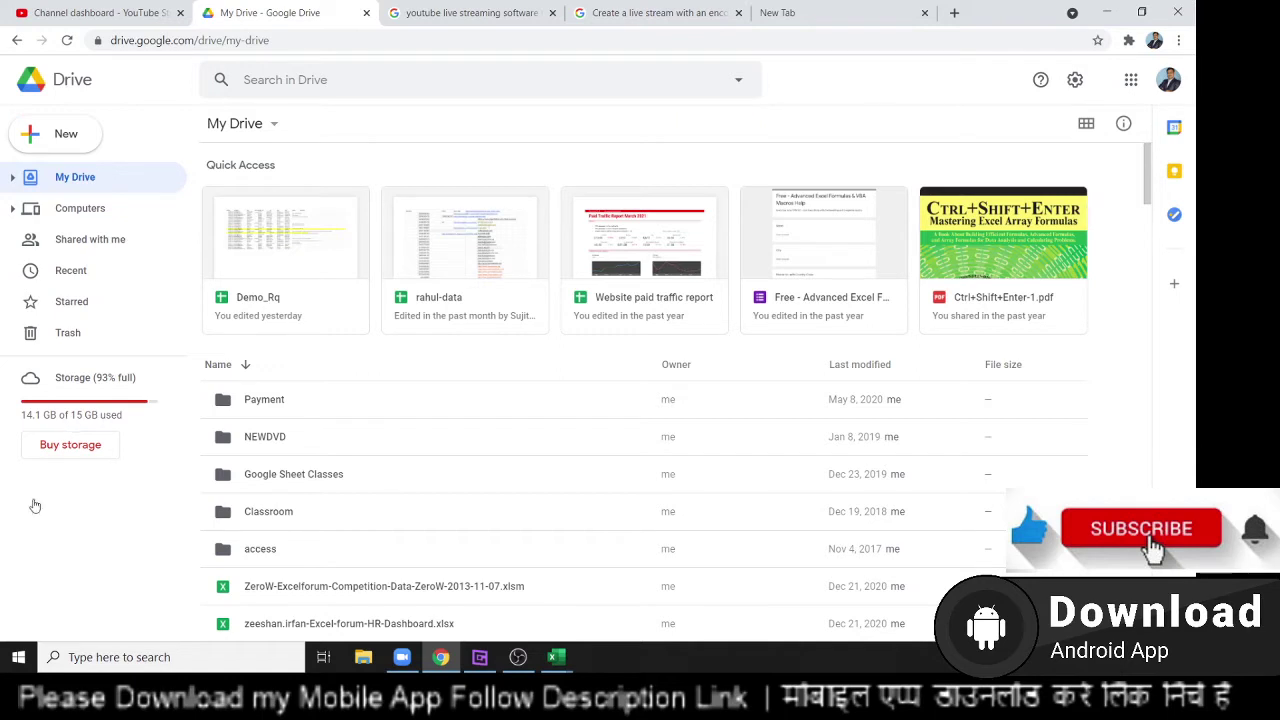
left_click(72, 214)
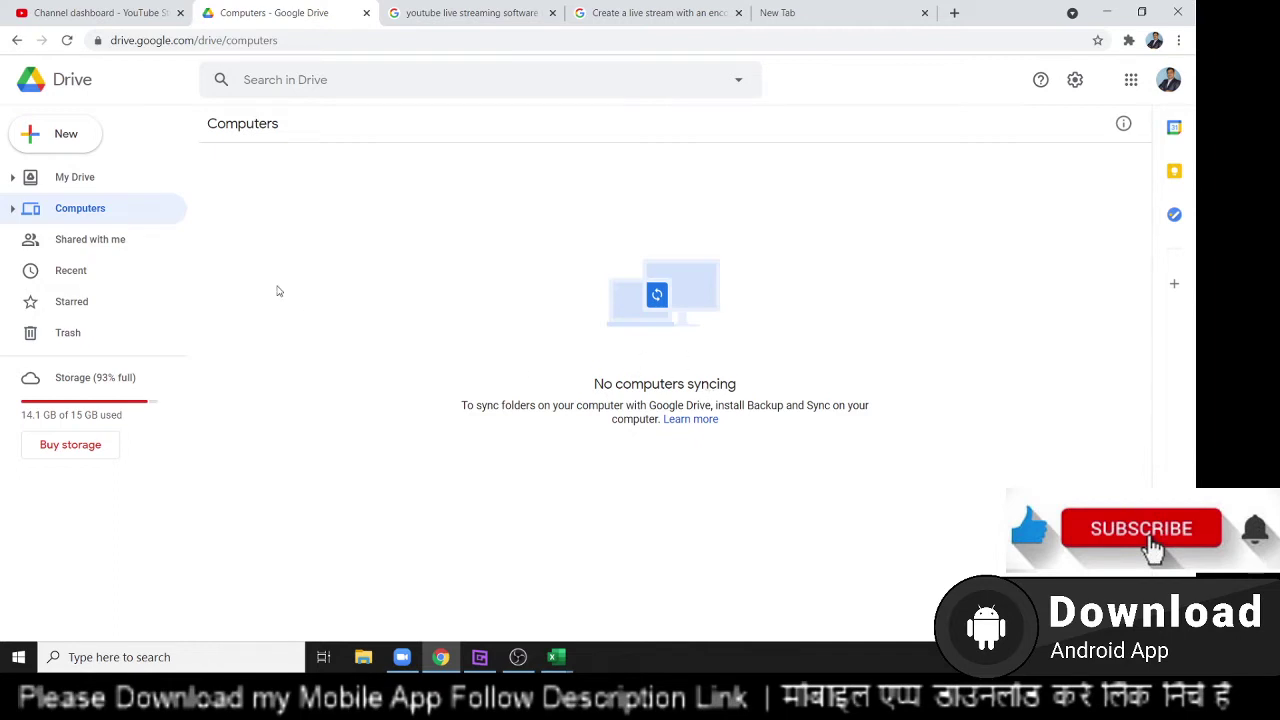
left_click(100, 189)
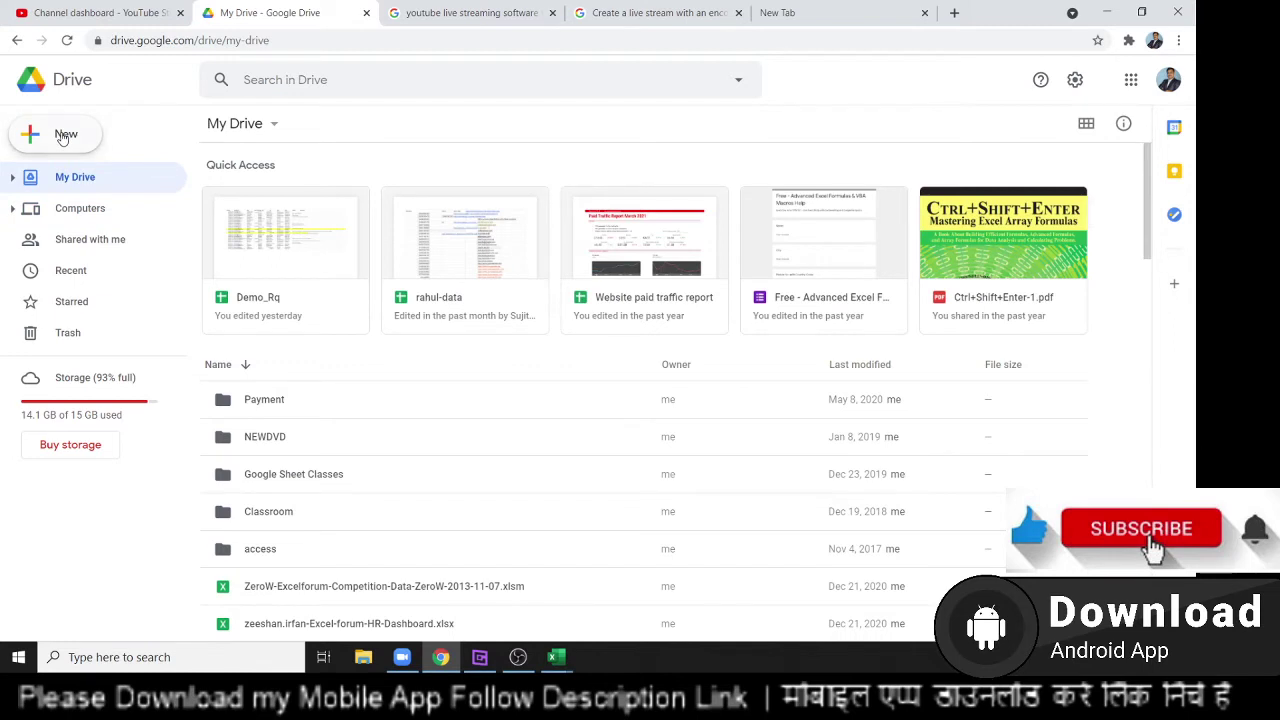
Create a blank Google Sheets spreadsheet from Drive's New menu.
left_click(62, 136)
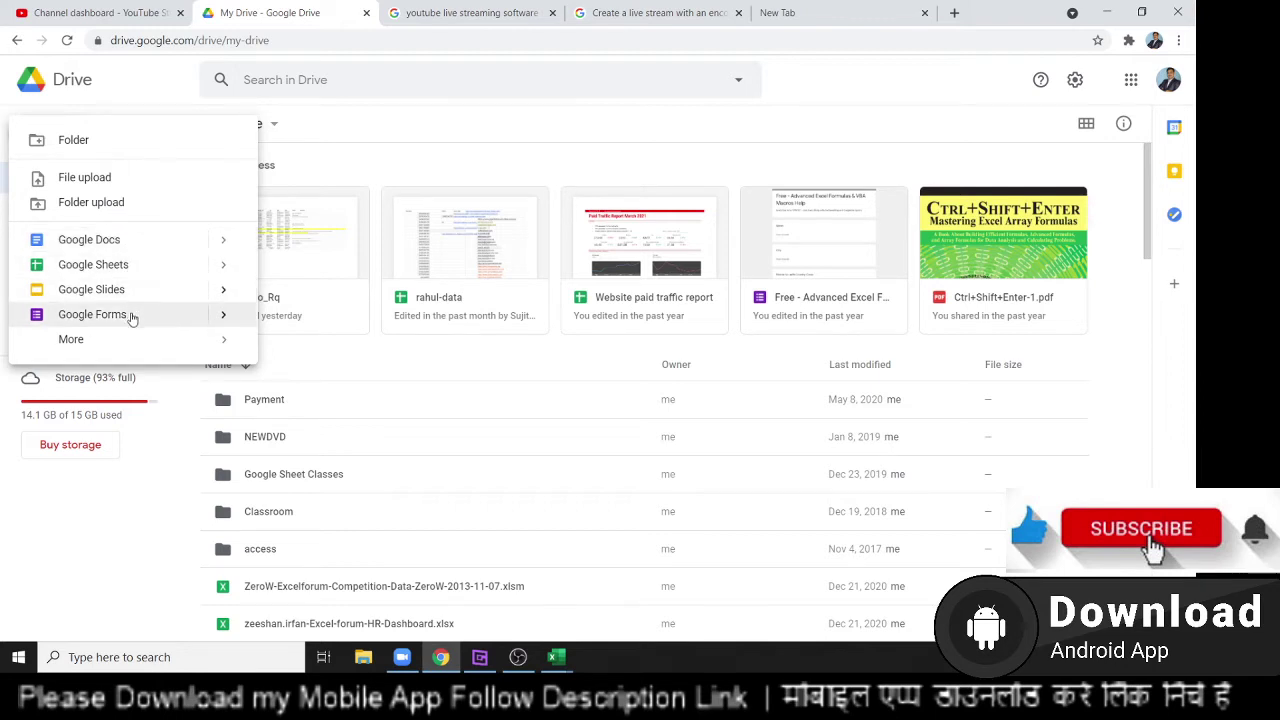
mouse_move(133, 340)
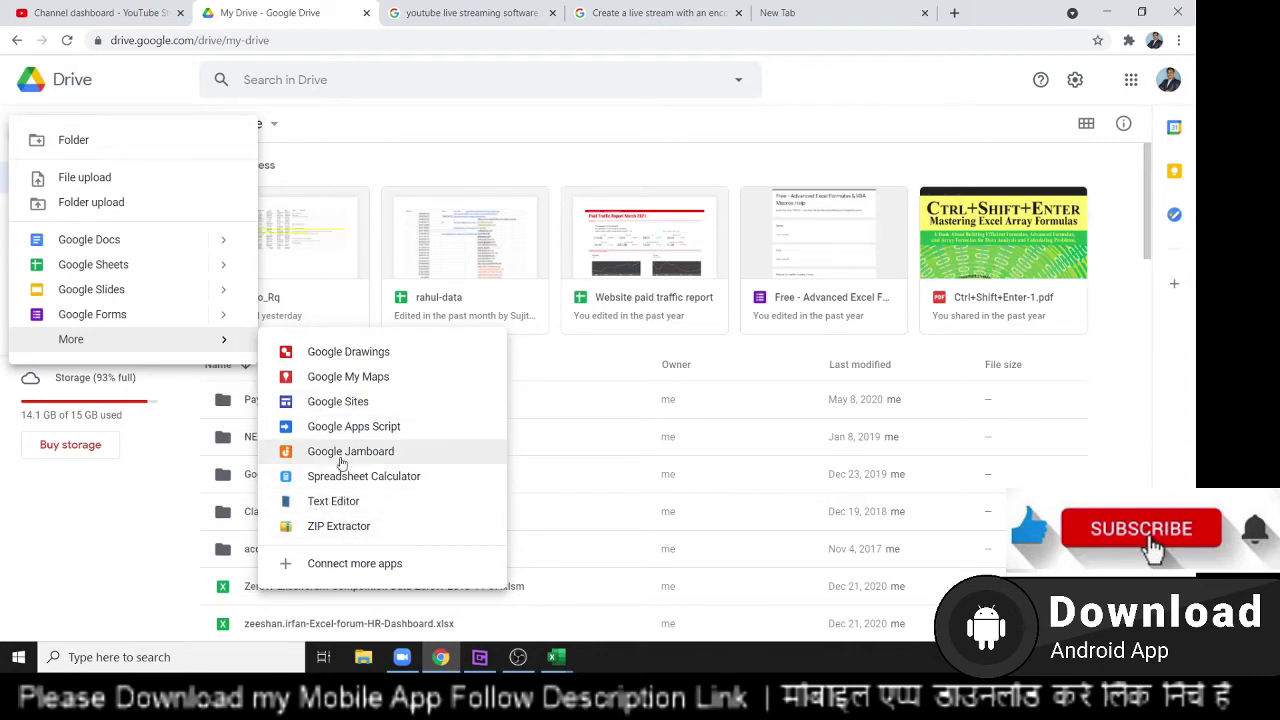
left_click(366, 388)
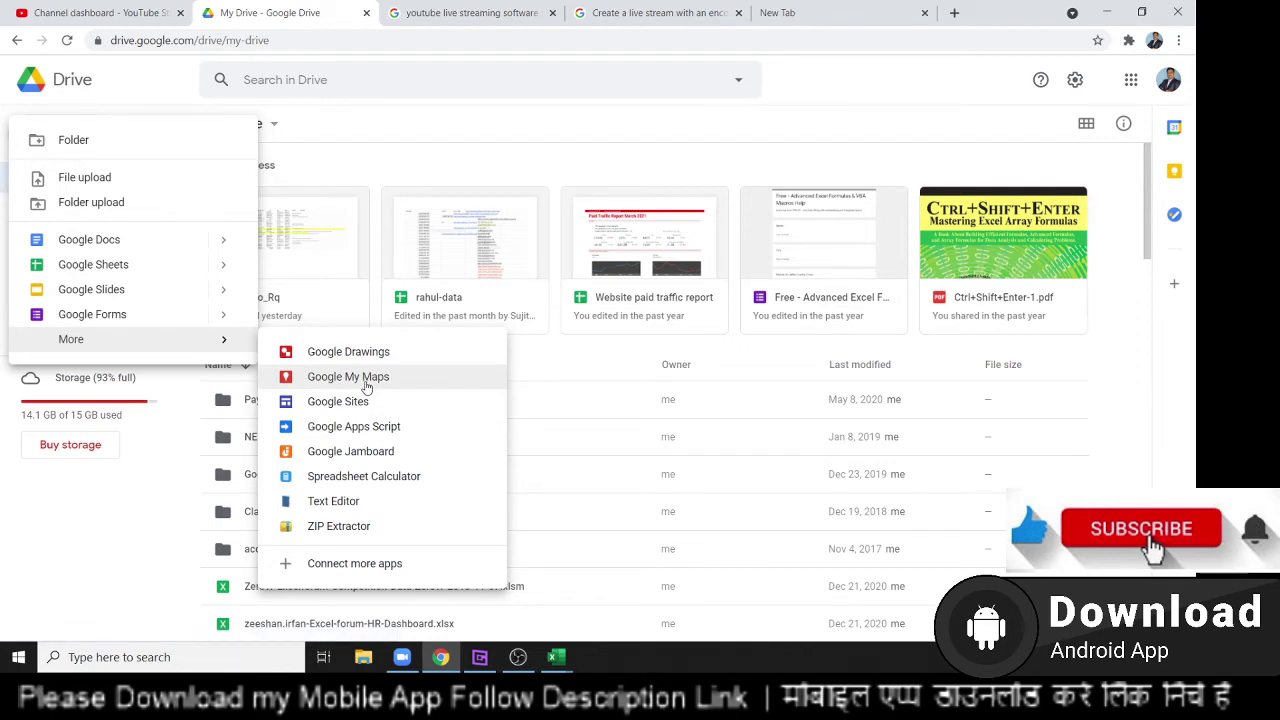
left_click(124, 272)
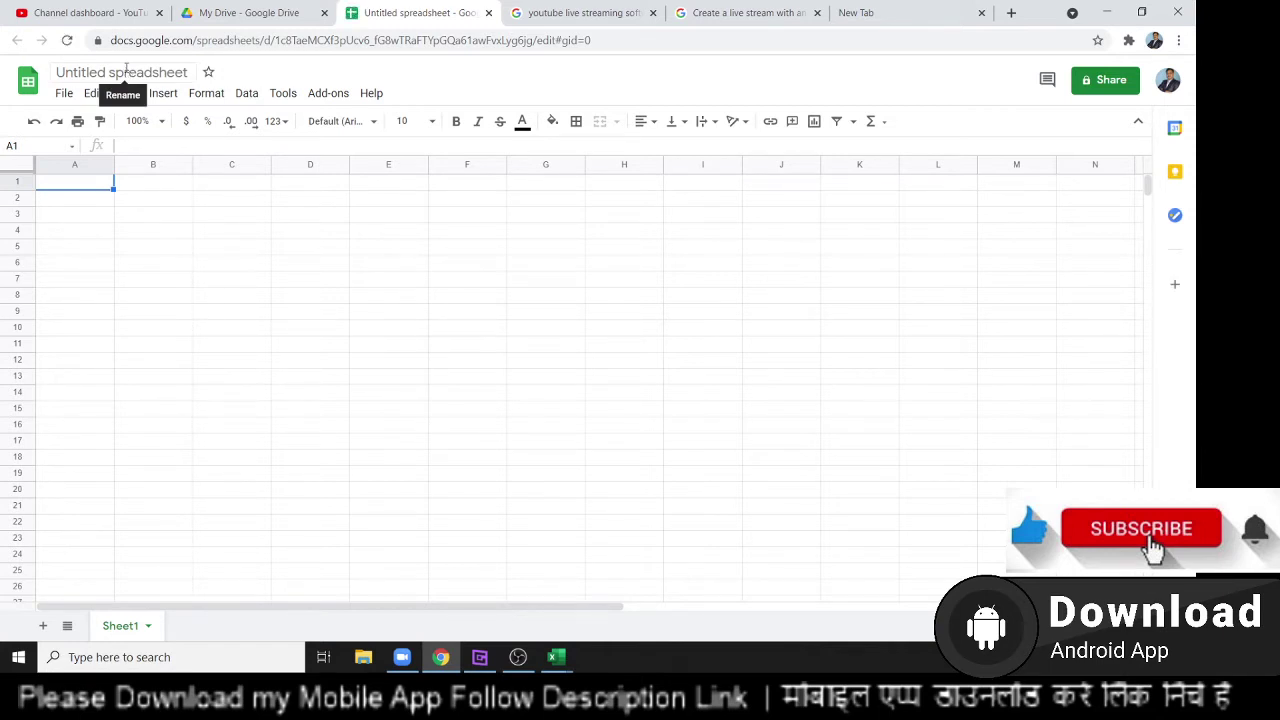
Rename the untitled spreadsheet to 'Data-1' and check its saved-to-Drive status.
left_click(126, 69)
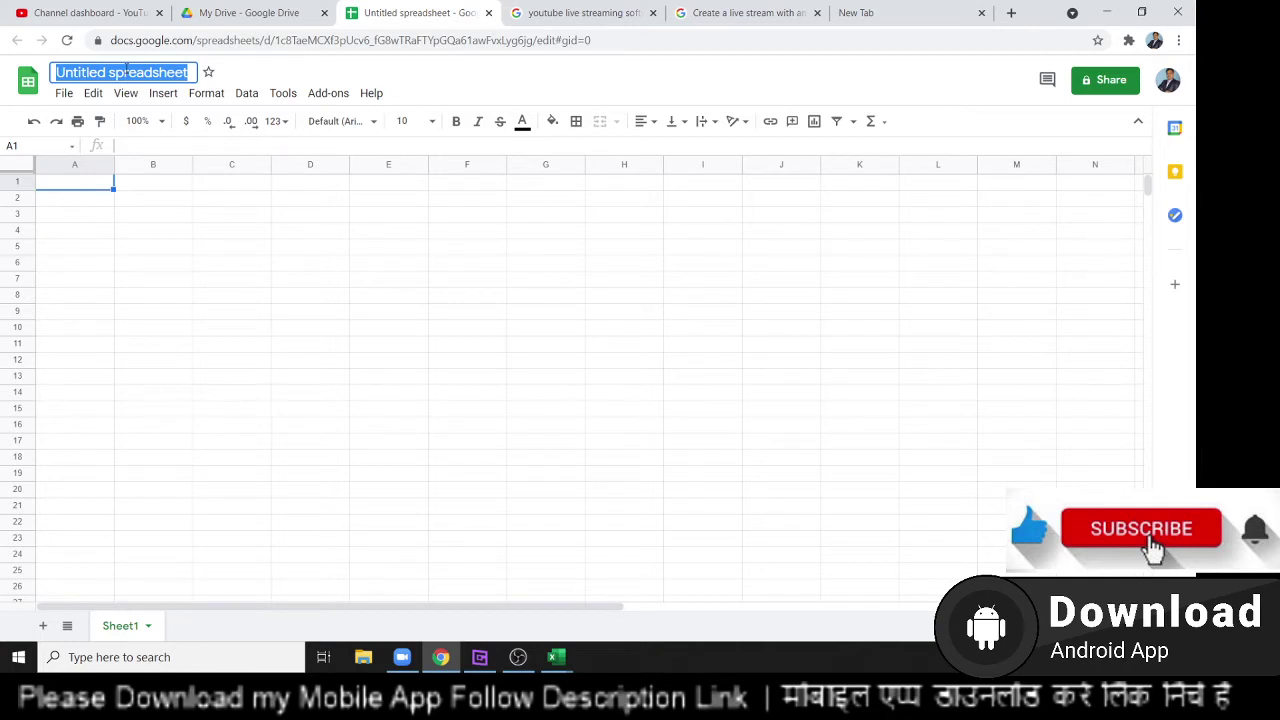
type("Data-")
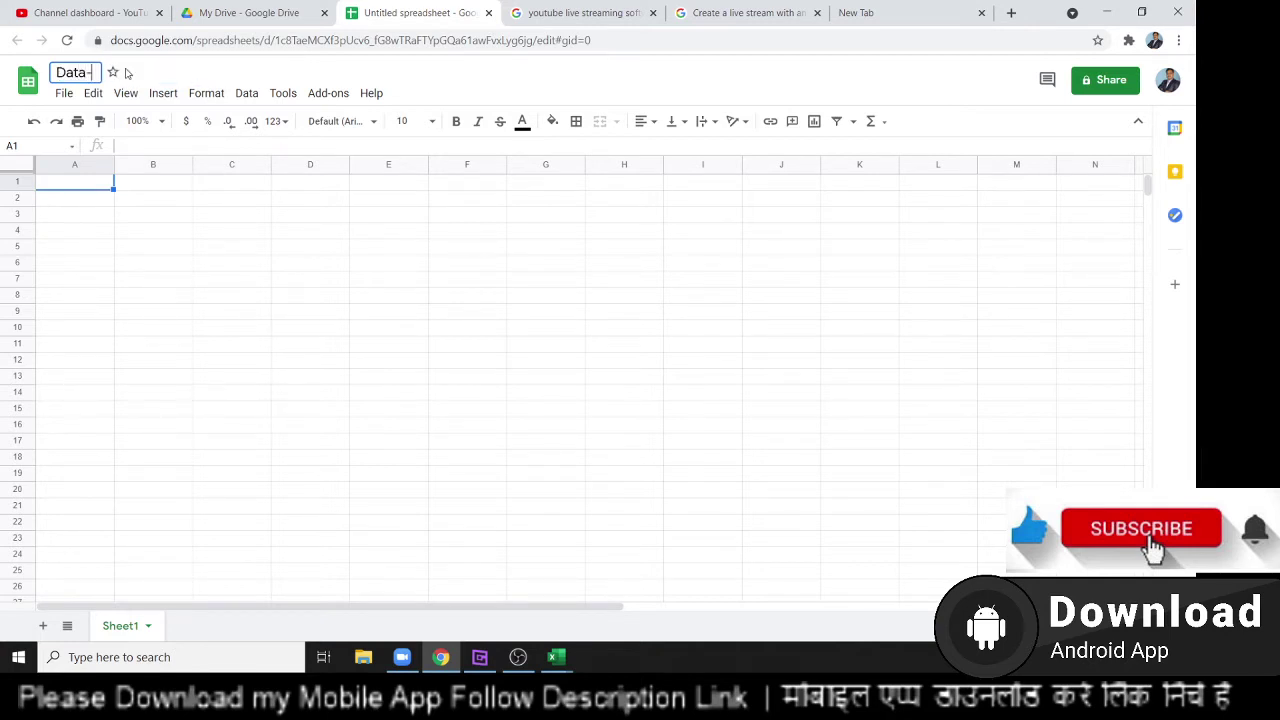
type("1")
key("Return")
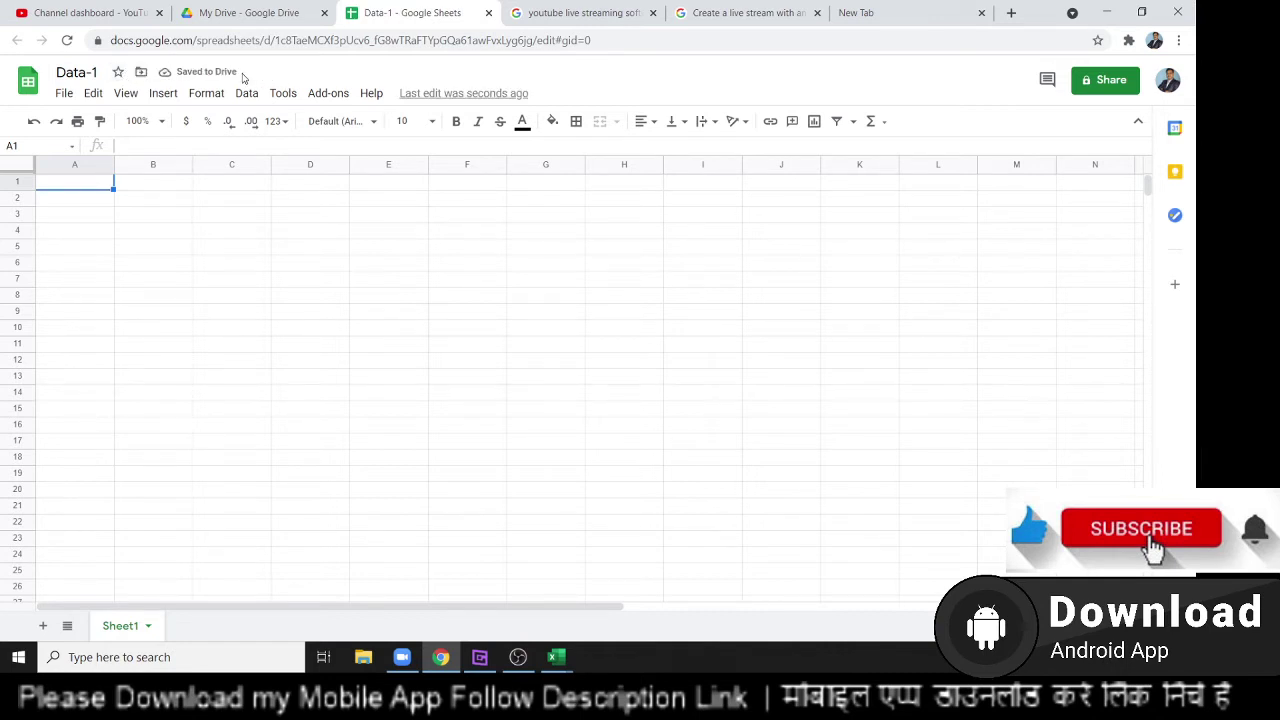
left_click(212, 74)
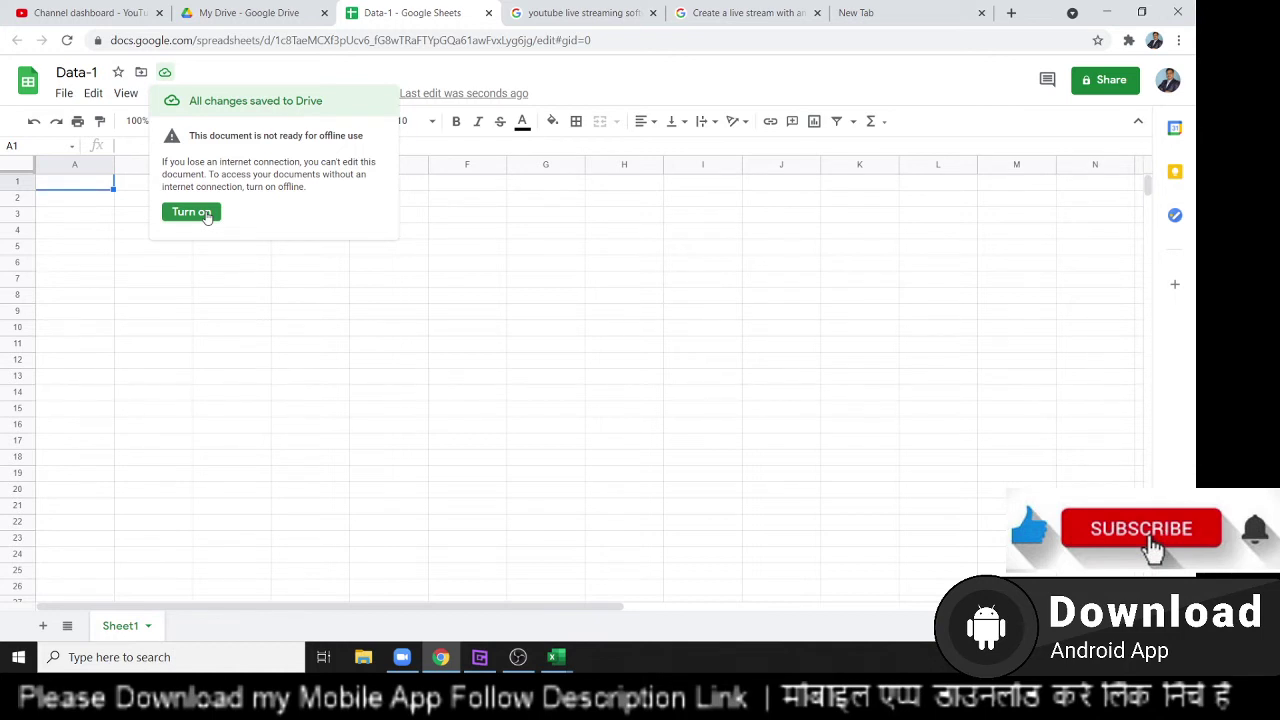
Dismiss the offline notice and jump down column A to row 1000, the sheet's last row.
left_click(72, 442)
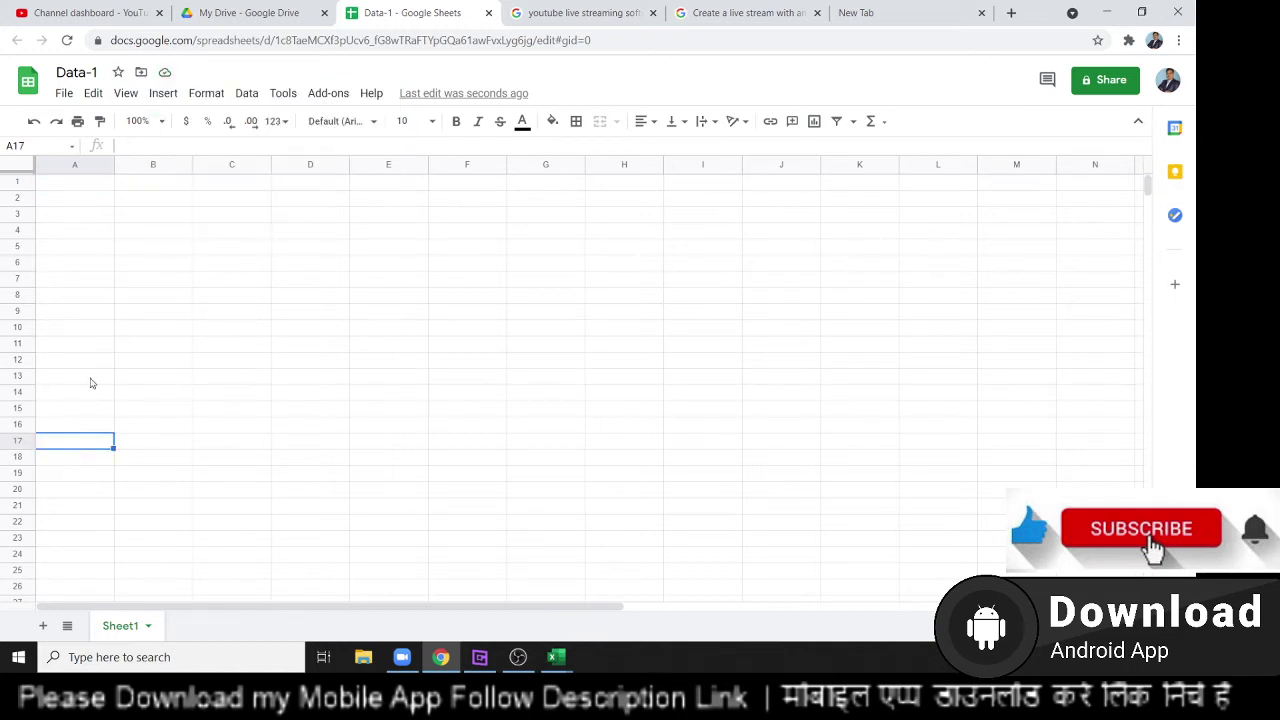
left_click(85, 164)
left_click(15, 184)
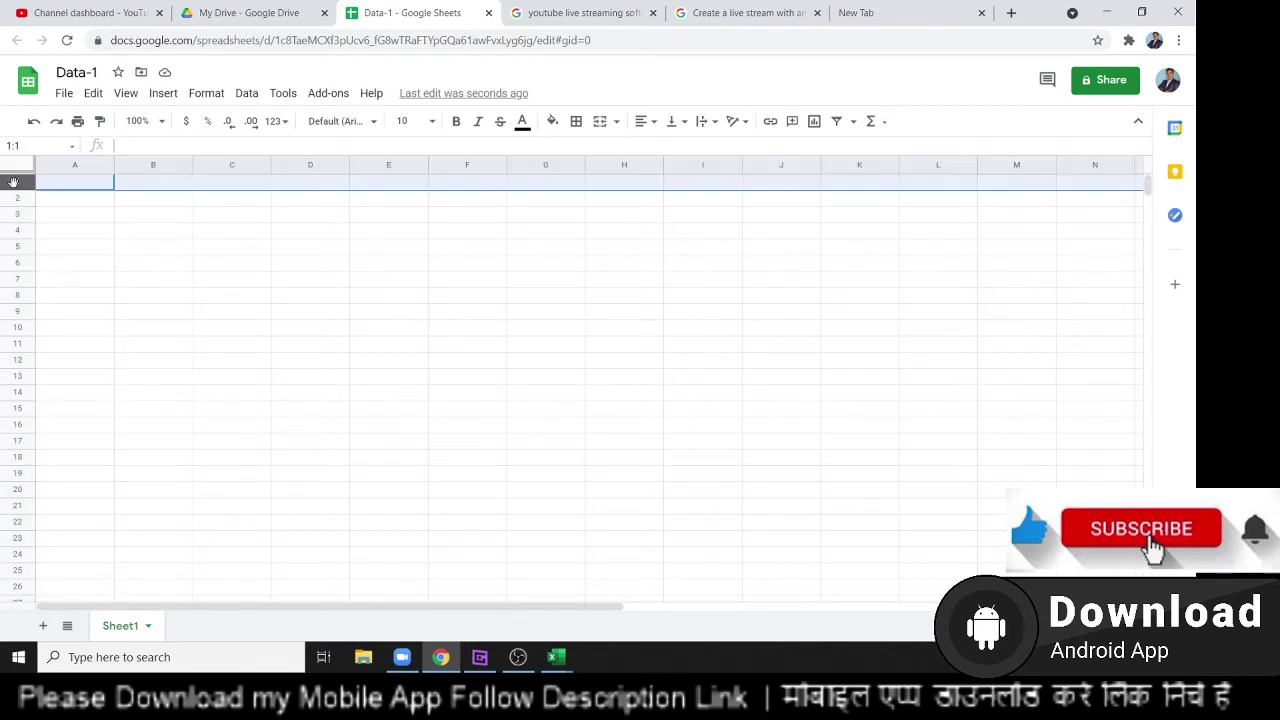
left_click(121, 284)
left_click(73, 462)
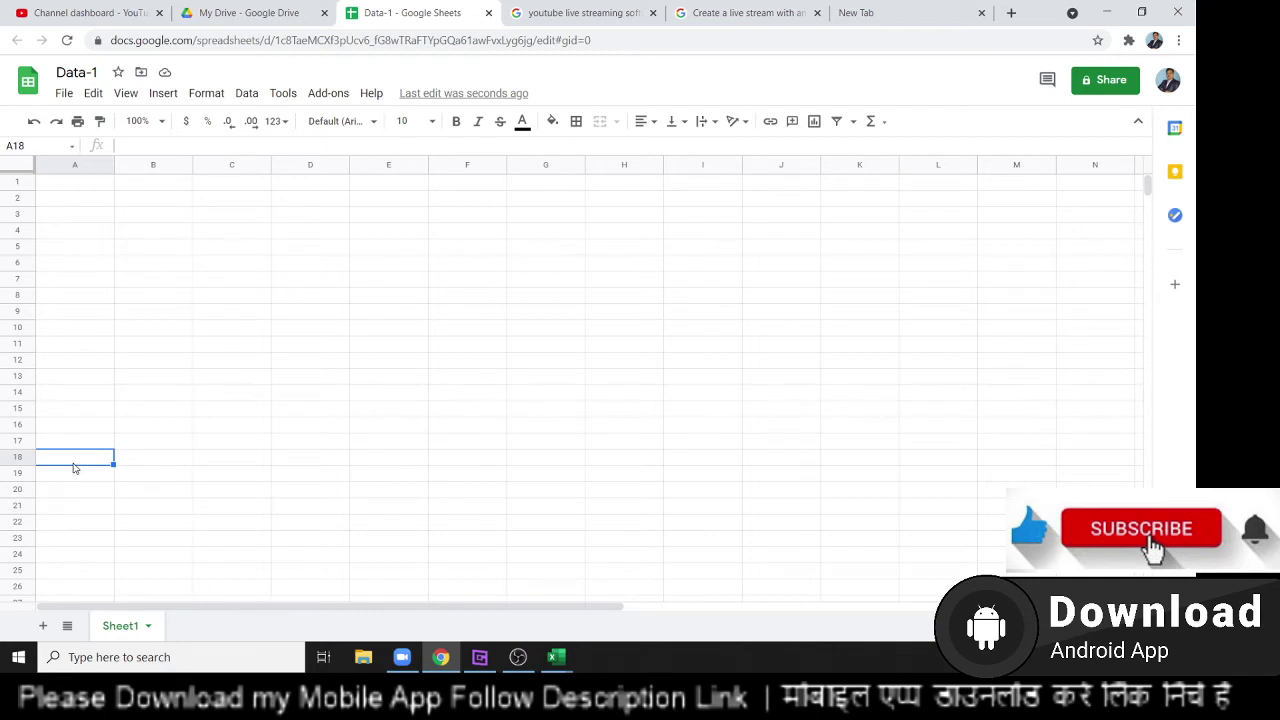
key("ctrl+Down")
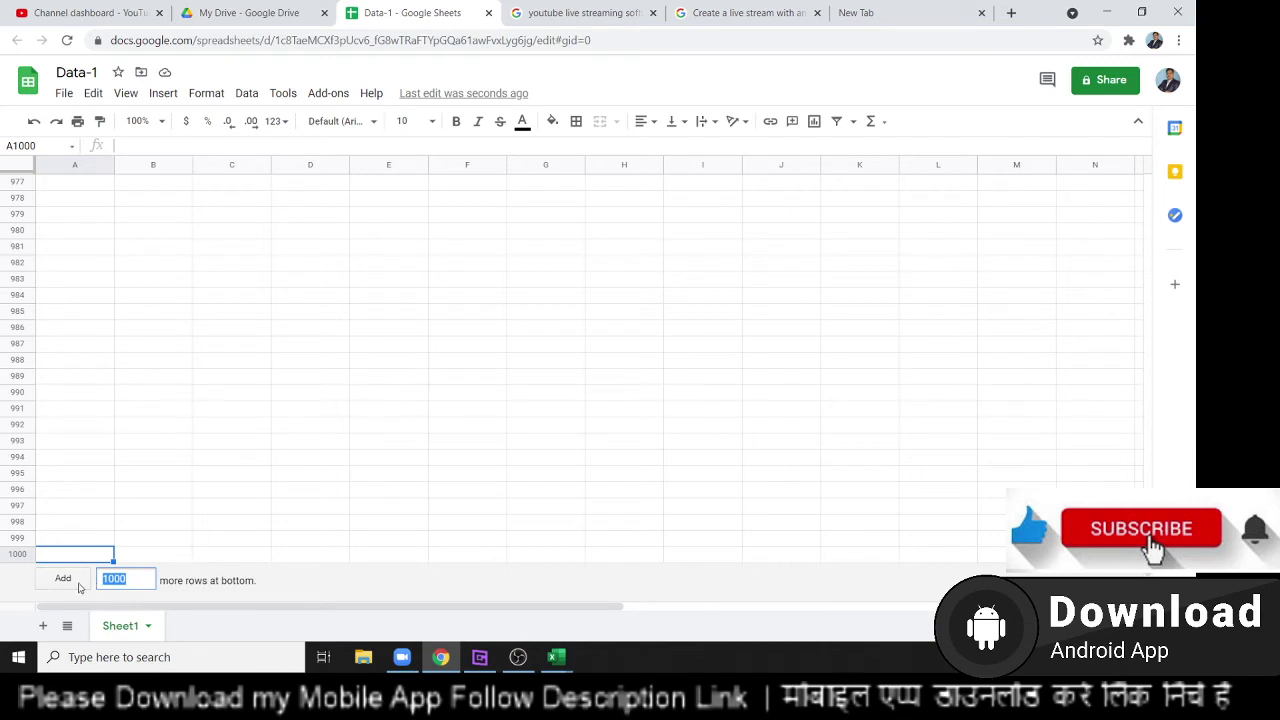
Add 1000 rows at the bottom so the sheet reaches row 2000, then return to A1.
left_click(70, 585)
left_click(70, 585)
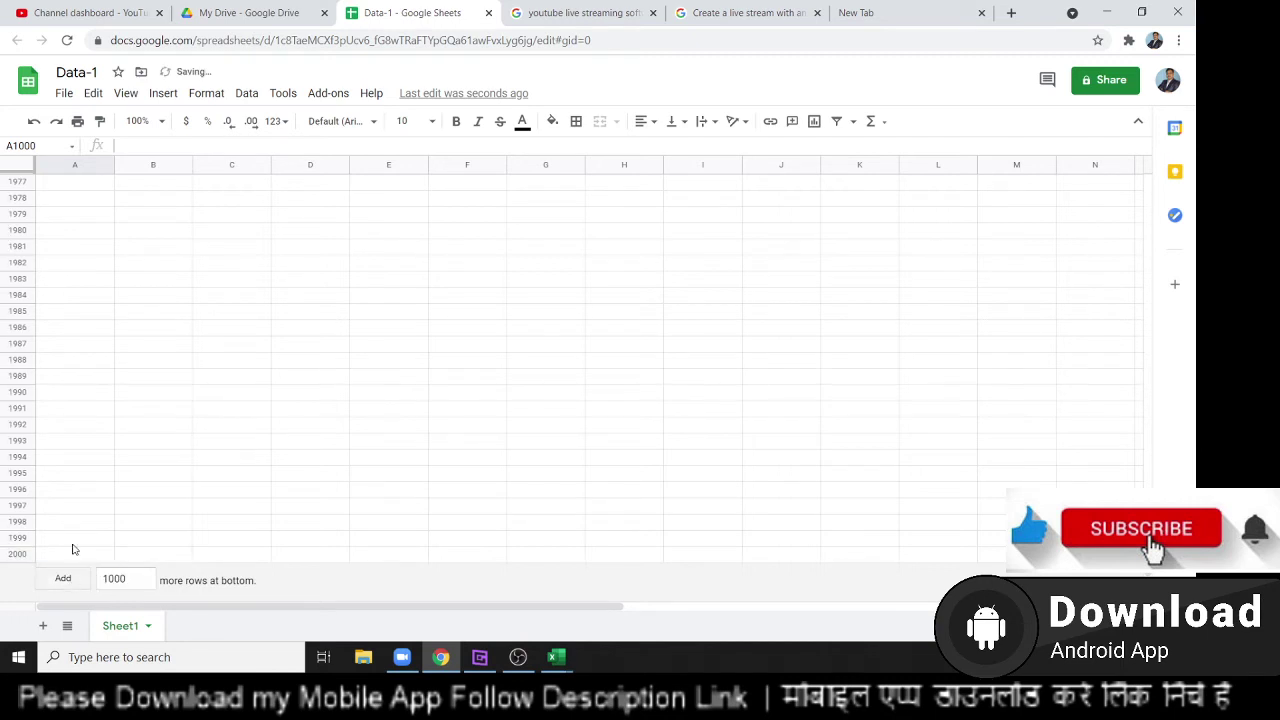
scroll(72, 549, "up", 5)
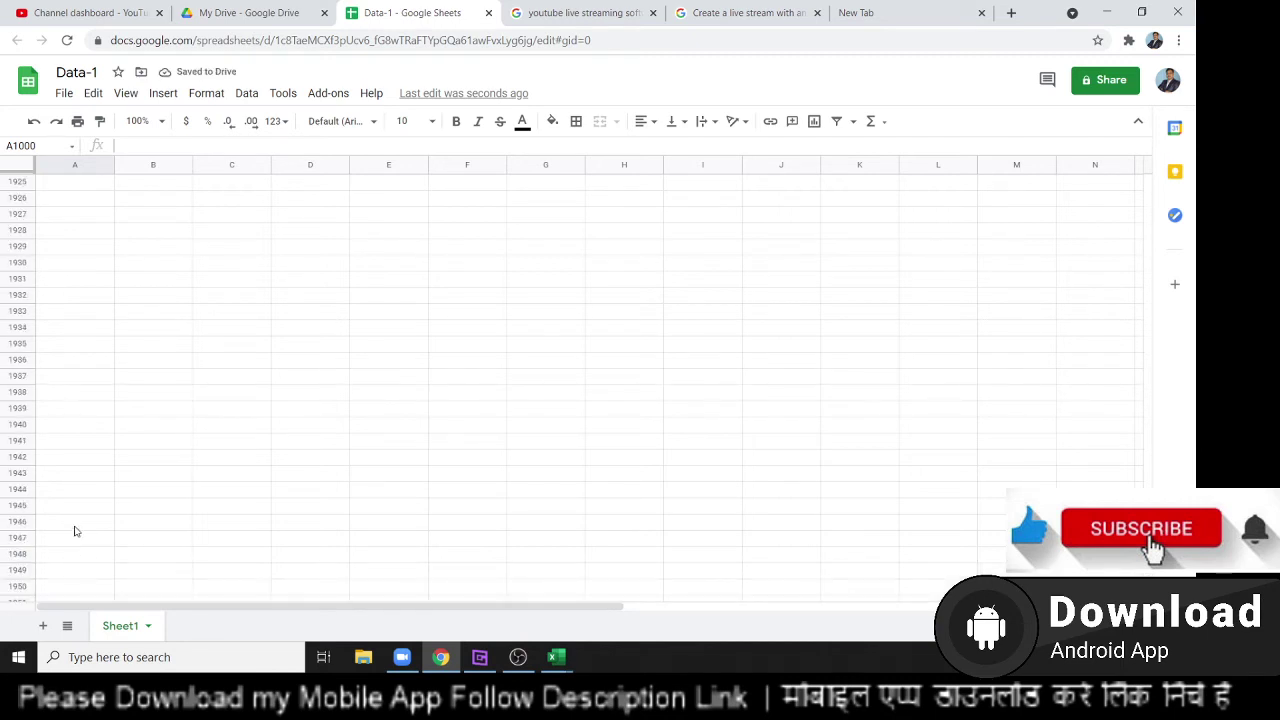
left_click(75, 531)
key("ctrl+Home")
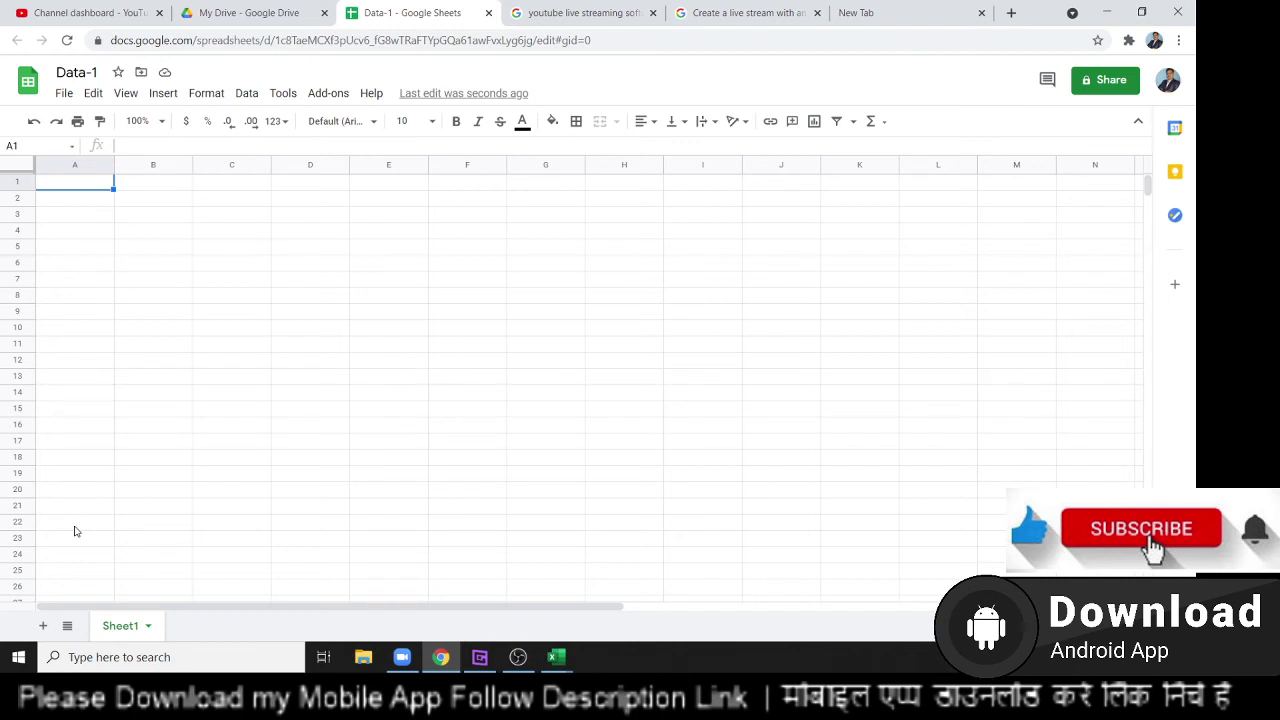
left_click(79, 163)
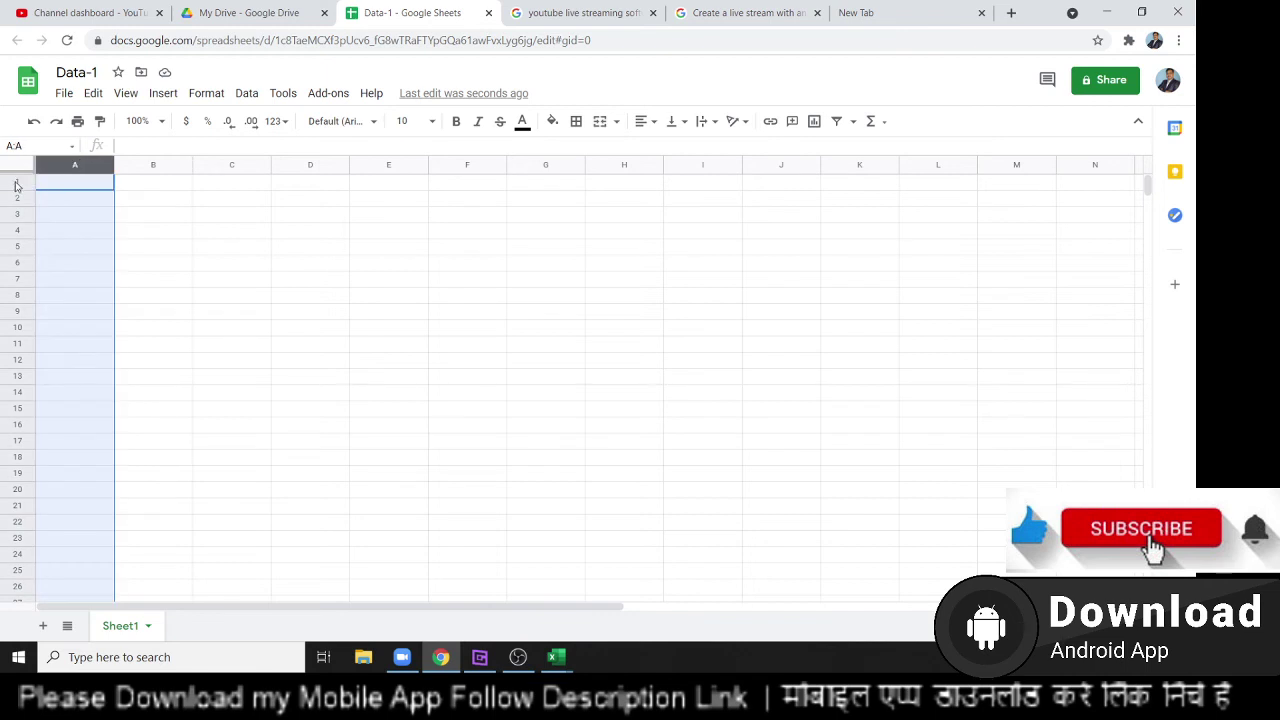
left_click(15, 180)
left_click(88, 183)
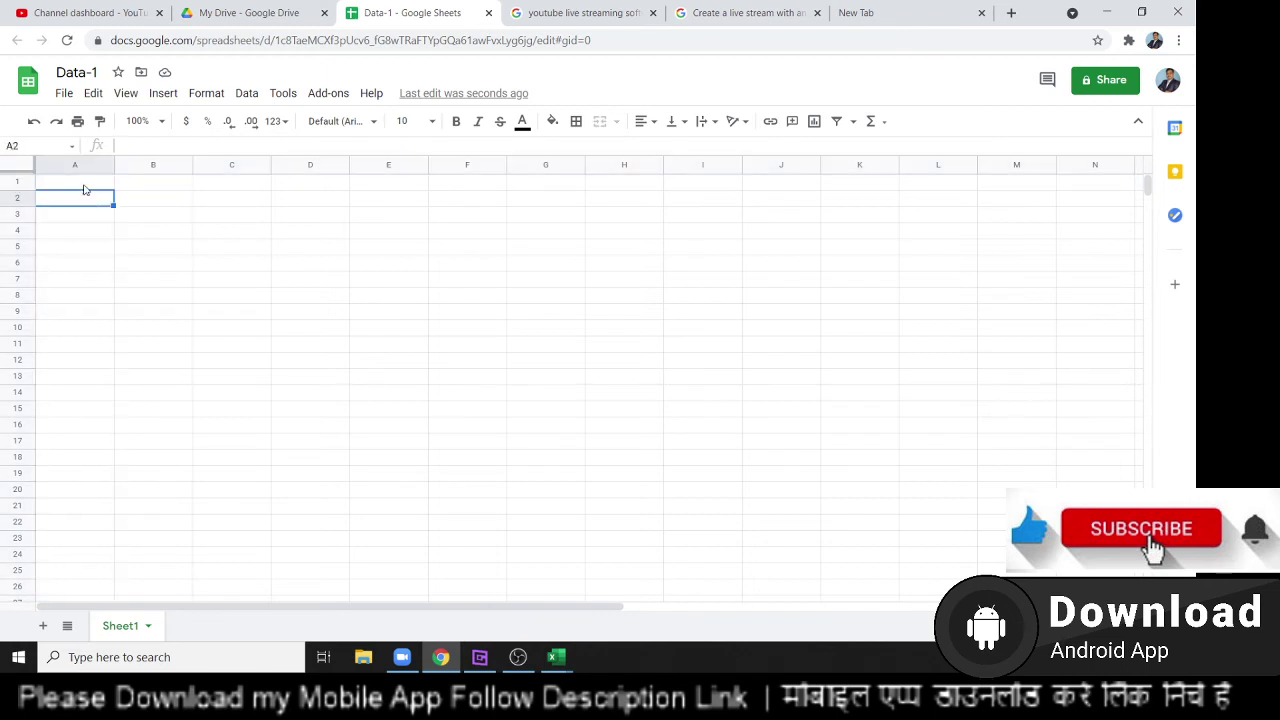
key("Right")
key("Right")
key("Right")
key("Right")
key("Down")
key("Down")
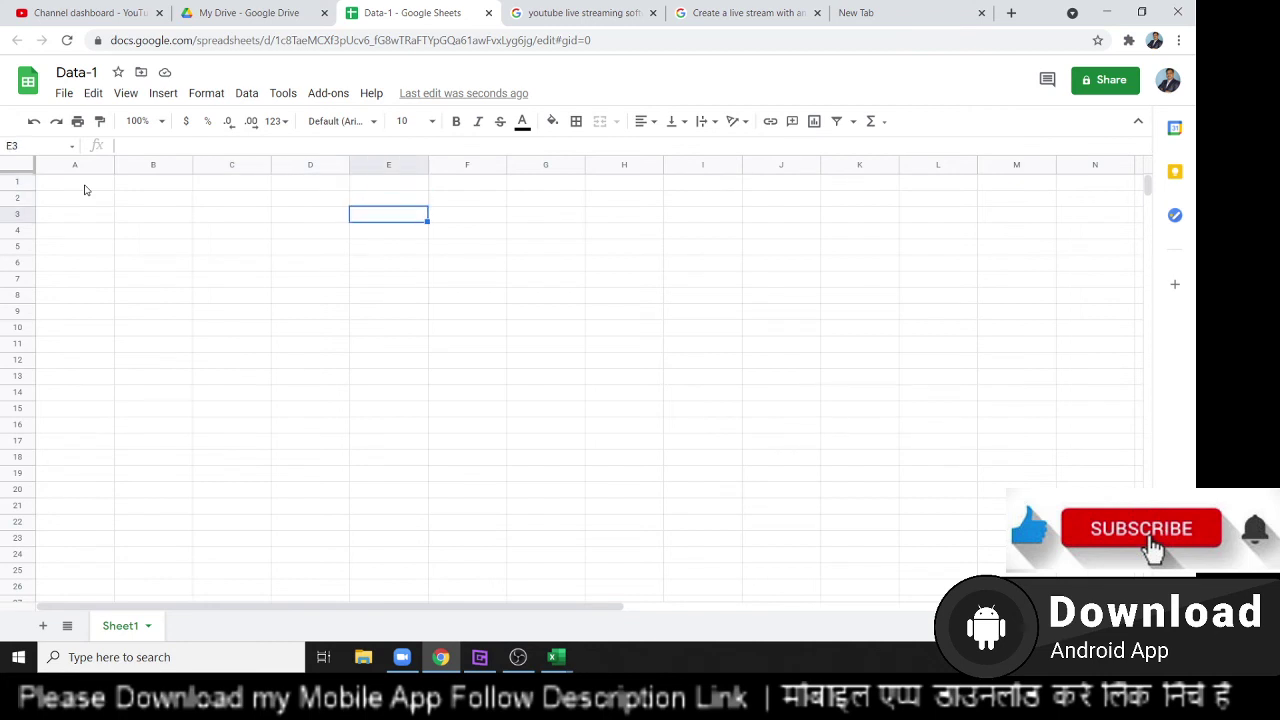
key("Left")
key("Left")
key("Left")
key("Left")
key("Up")
key("Up")
key("Right")
key("Right")
key("Right")
key("Down")
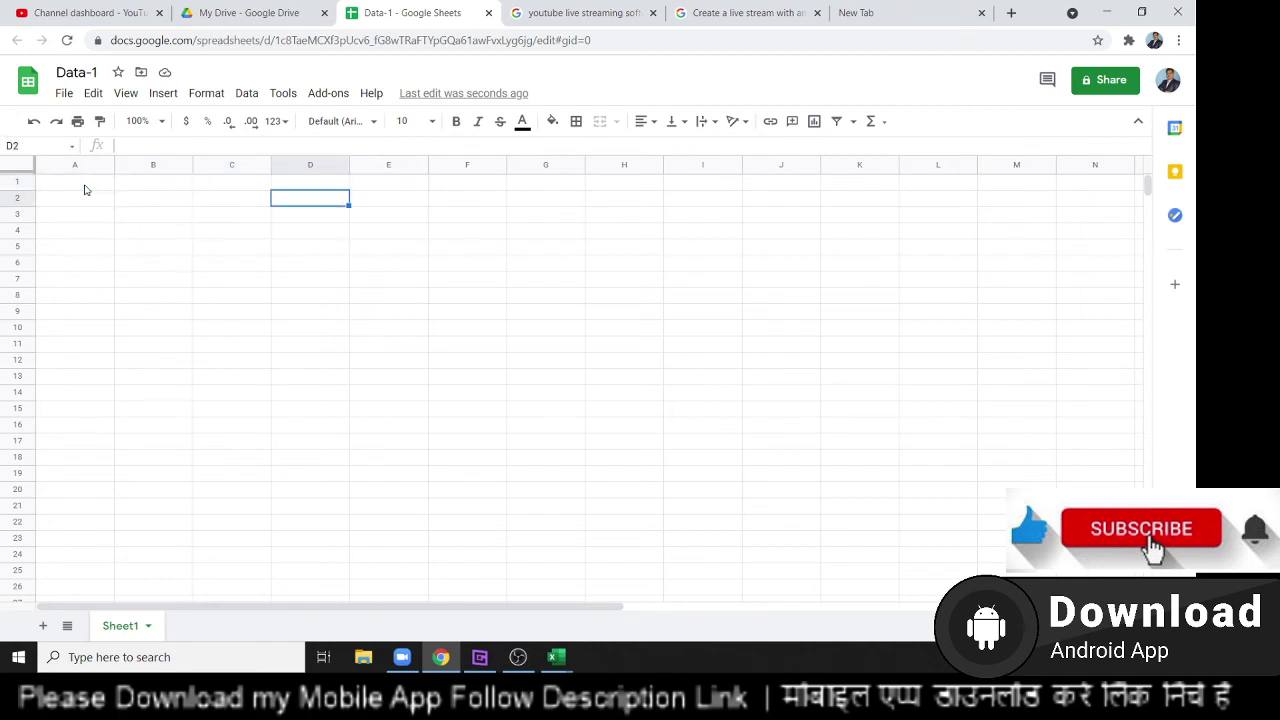
key("Down")
key("Left")
key("Left")
key("Left")
key("Up")
key("Up")
key("Right")
key("Right")
key("Right")
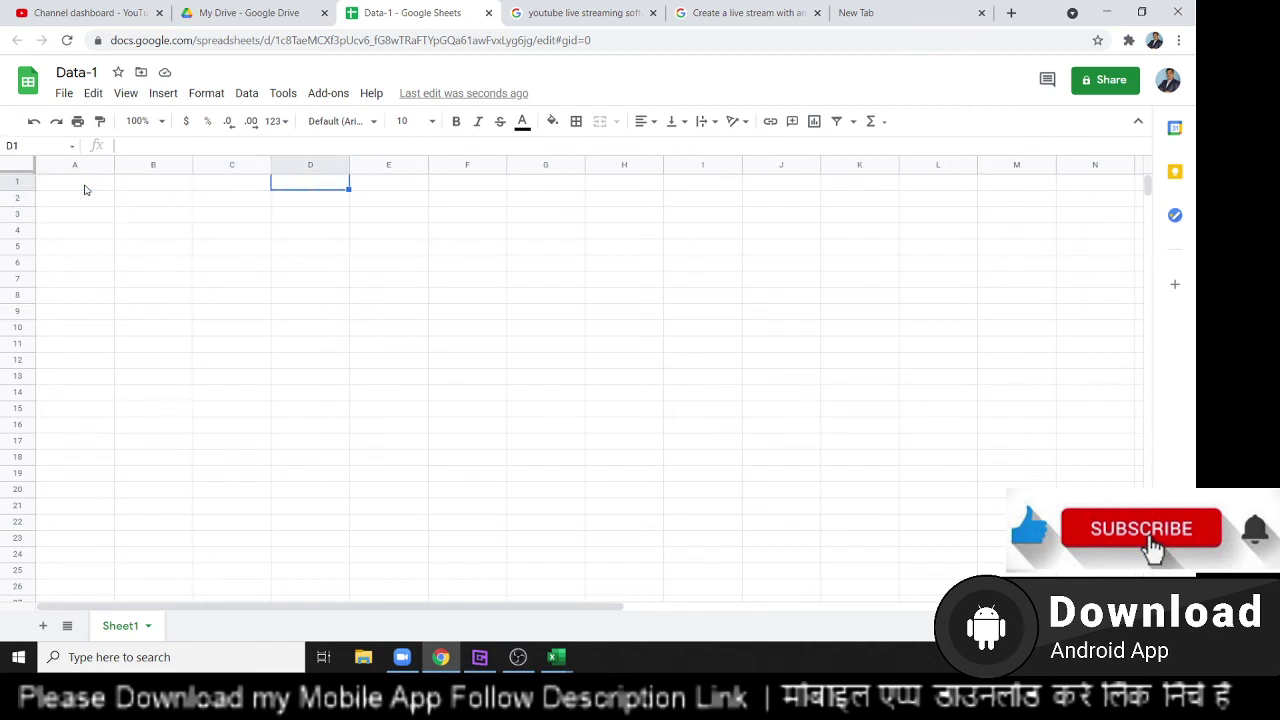
key("Down")
key("Down")
key("Left")
key("Left")
key("Left")
key("Up")
key("Up")
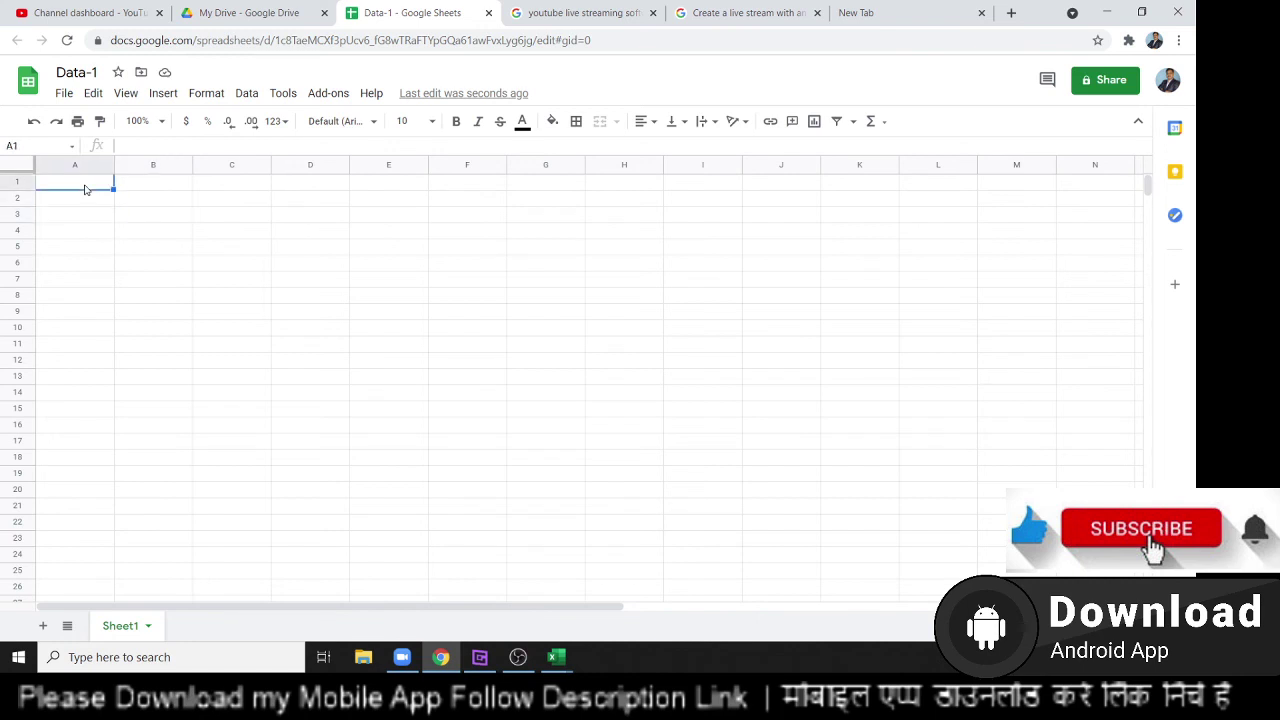